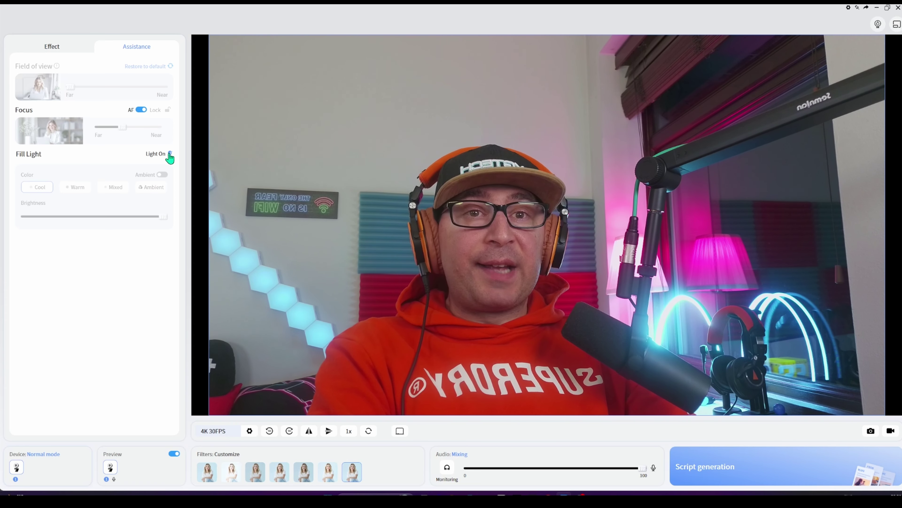
- Turn on the fill light and try its Warm and Mixed colours before returning to Cool
left_click(170, 154)
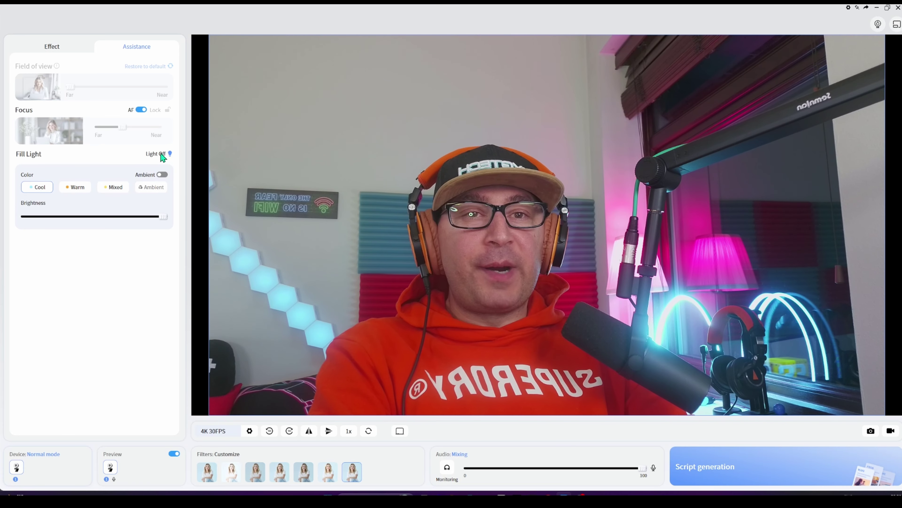
left_click(74, 189)
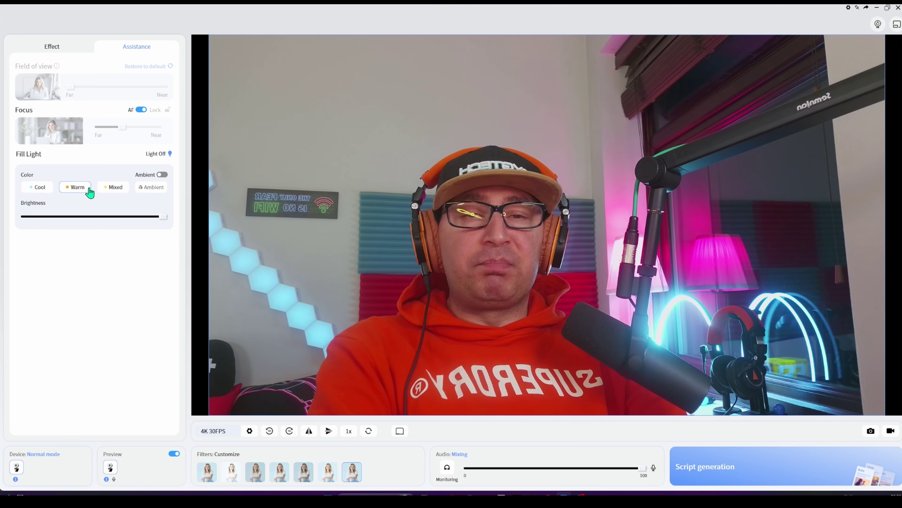
left_click(113, 188)
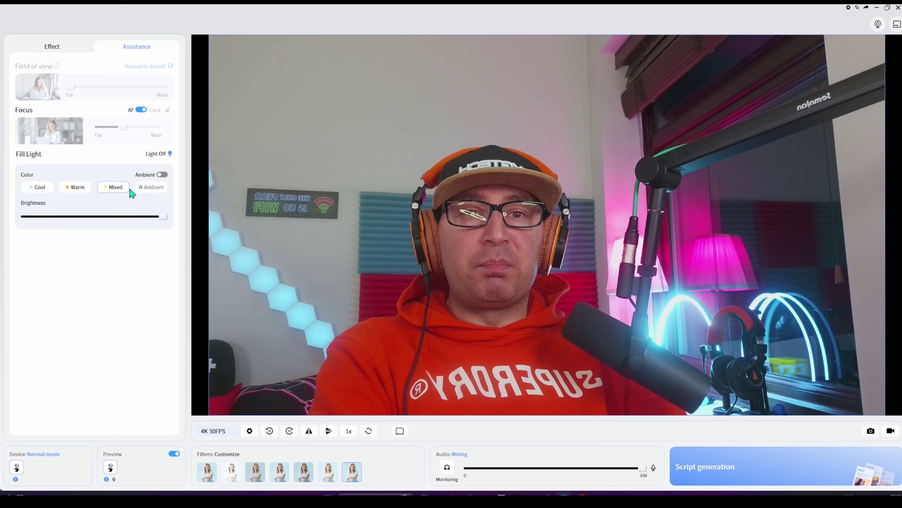
left_click(76, 188)
left_click(38, 188)
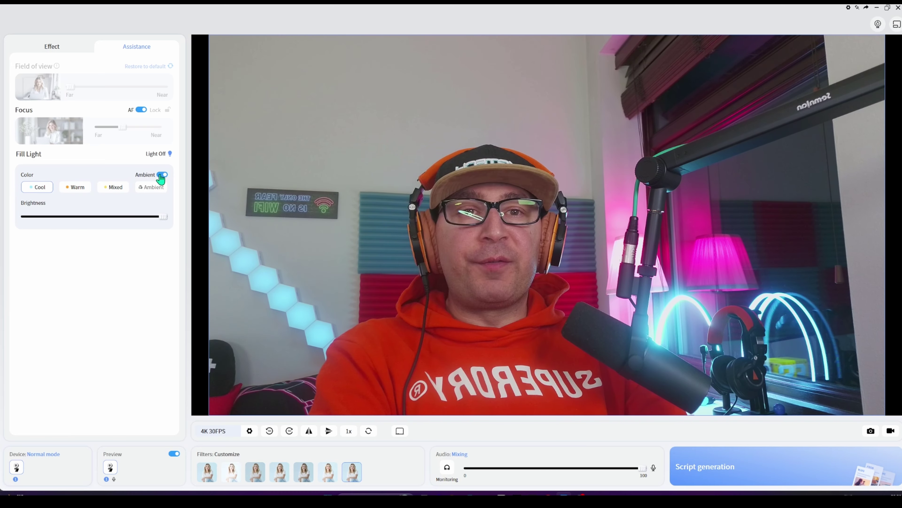
- Enable the ambient fill light and choose the Ambient colour, before switching ambient and the fill light off
left_click(160, 175)
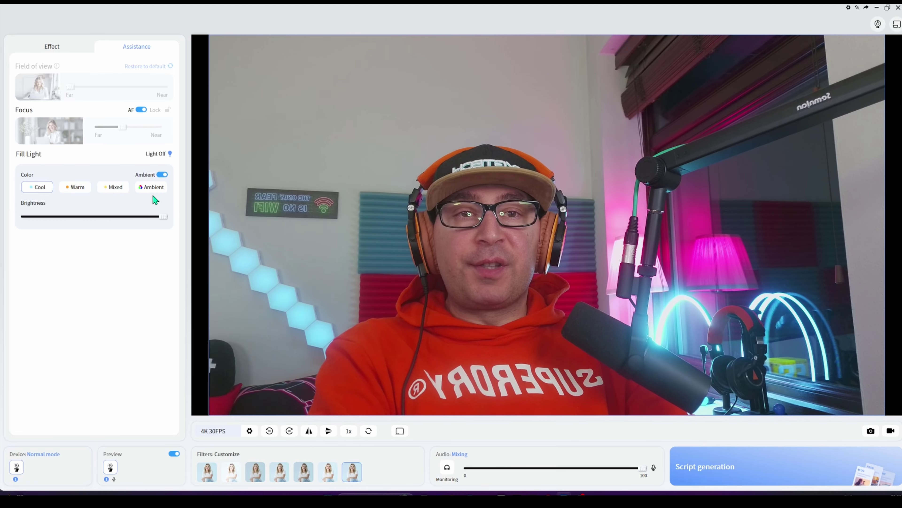
left_click(156, 191)
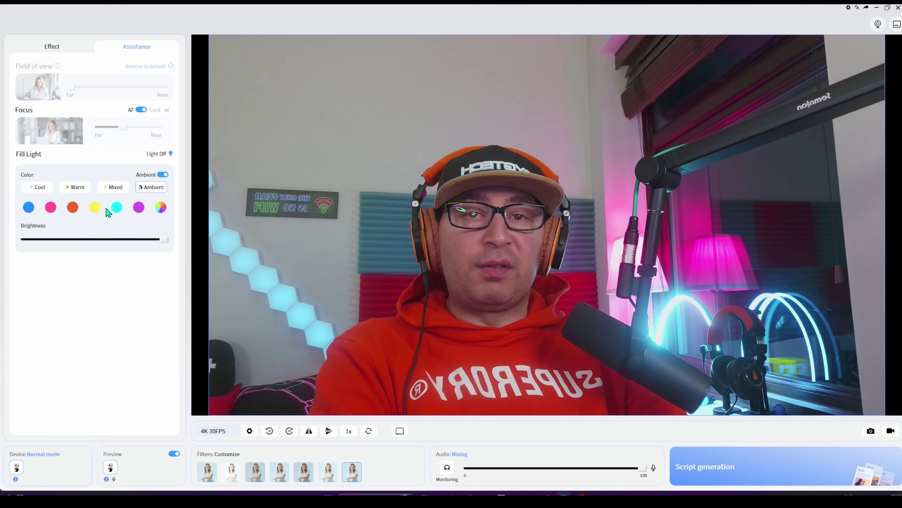
left_click(162, 176)
left_click(169, 154)
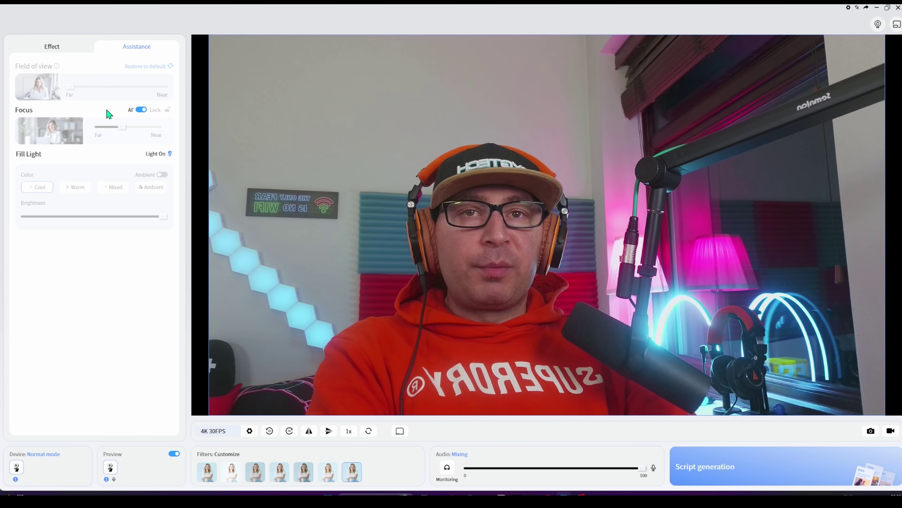
- Try the Bright and Blues filter presets in the camera's effect settings
left_click(68, 53)
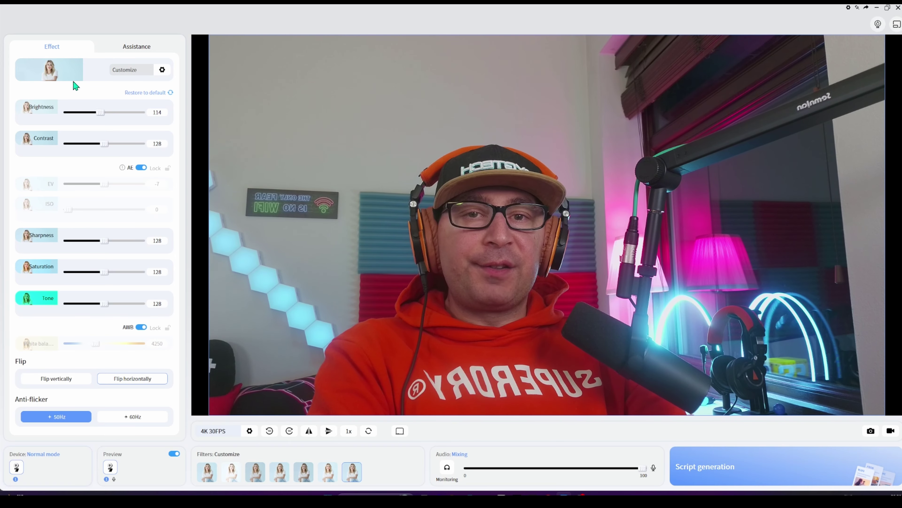
left_click(141, 73)
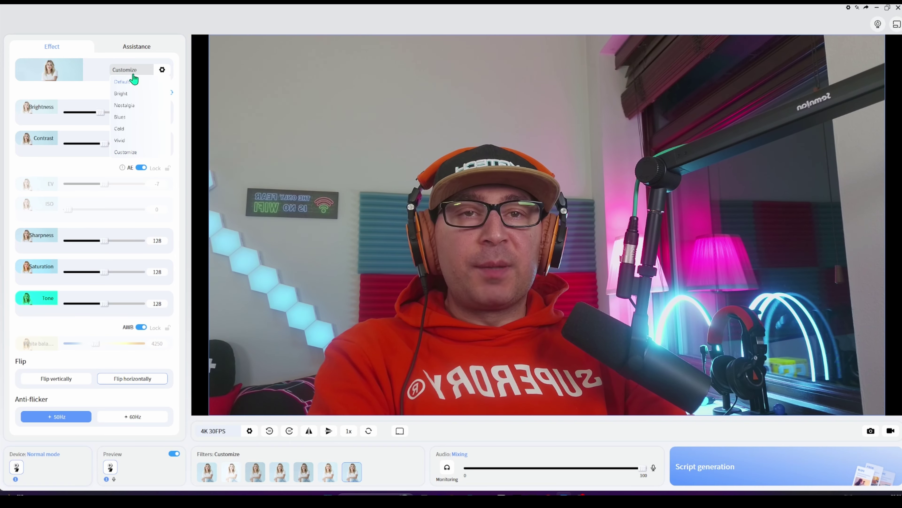
left_click(134, 94)
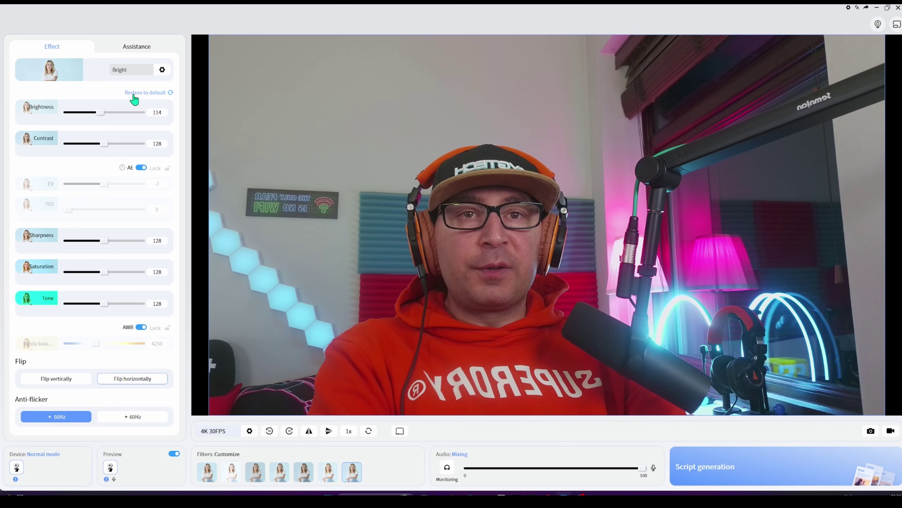
left_click(126, 73)
left_click(127, 89)
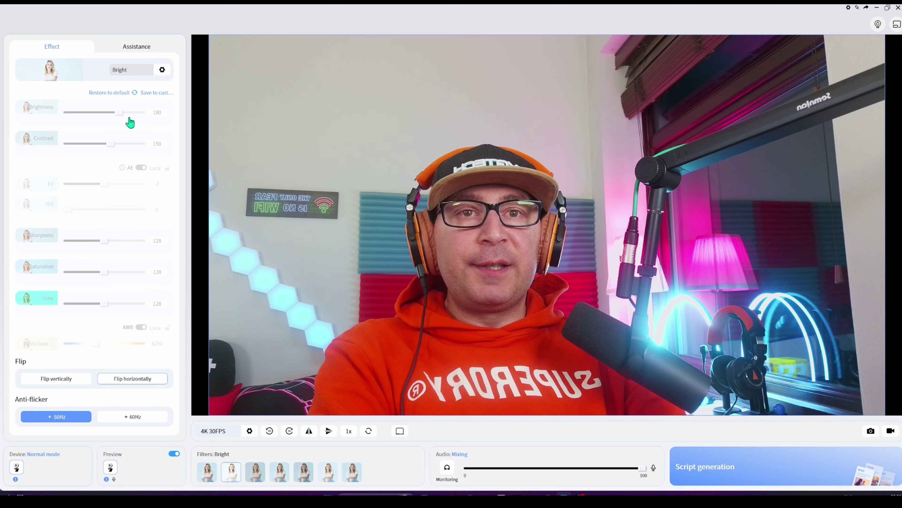
left_click(129, 118)
- Apply the Default filter preset and save its settings to the custom filter
left_click(131, 72)
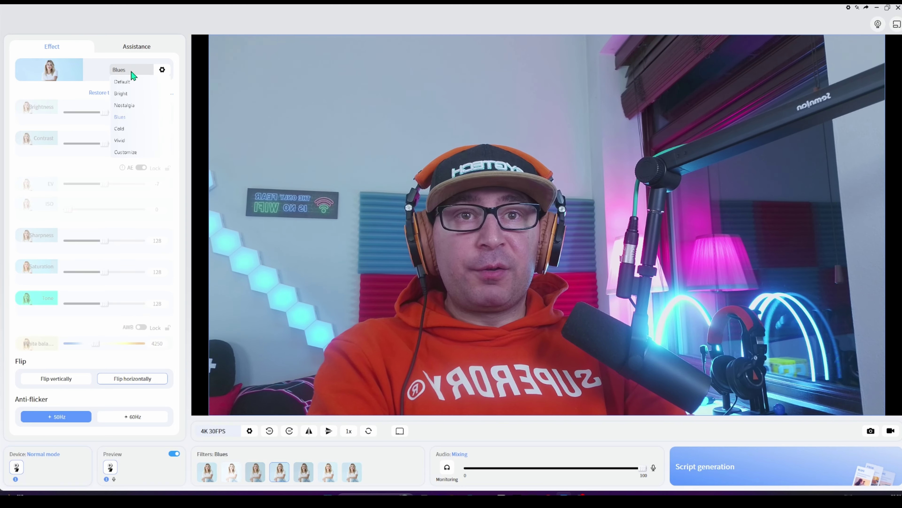
left_click(130, 83)
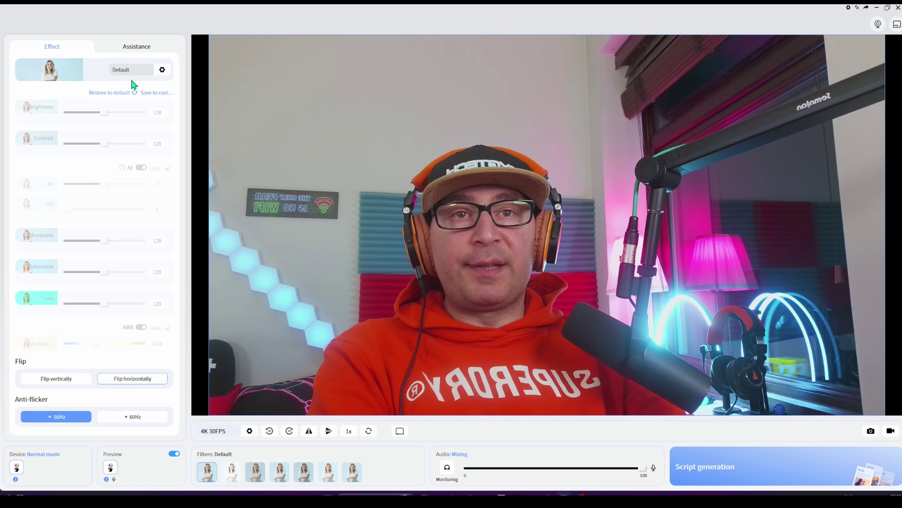
left_click(163, 74)
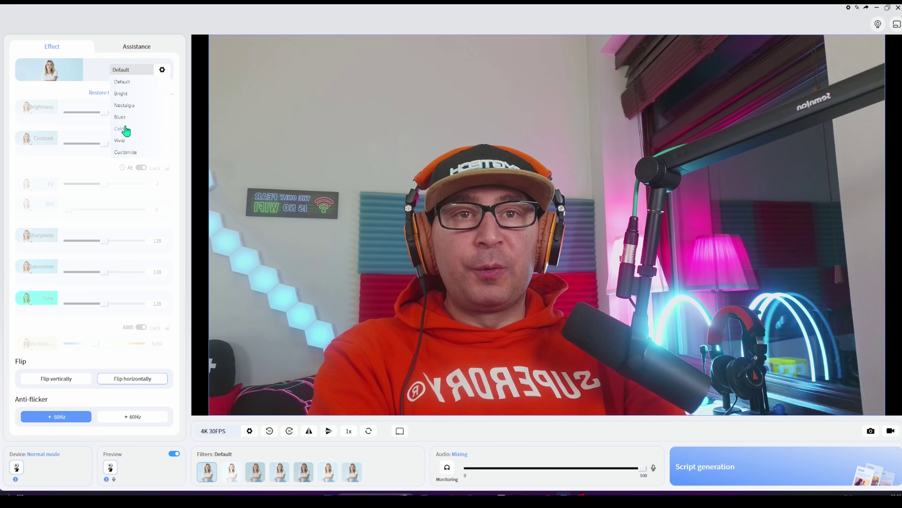
left_click(161, 71)
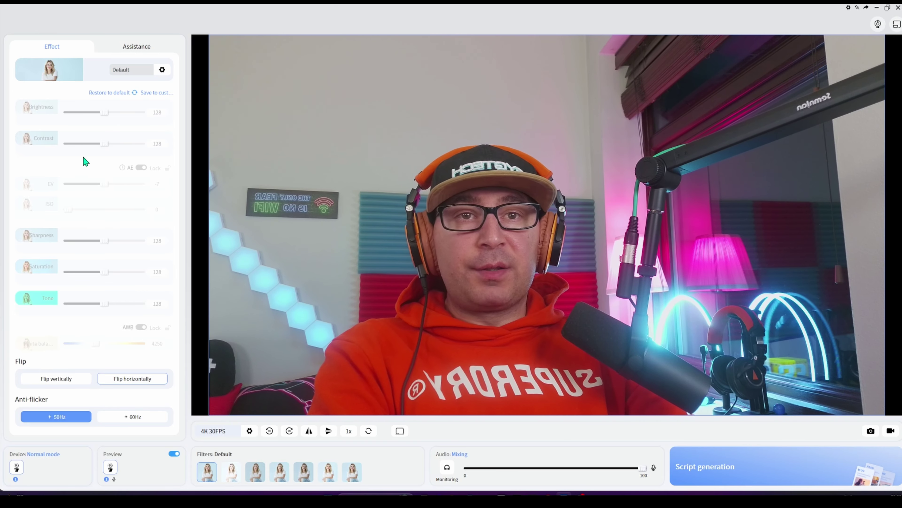
left_click(142, 95)
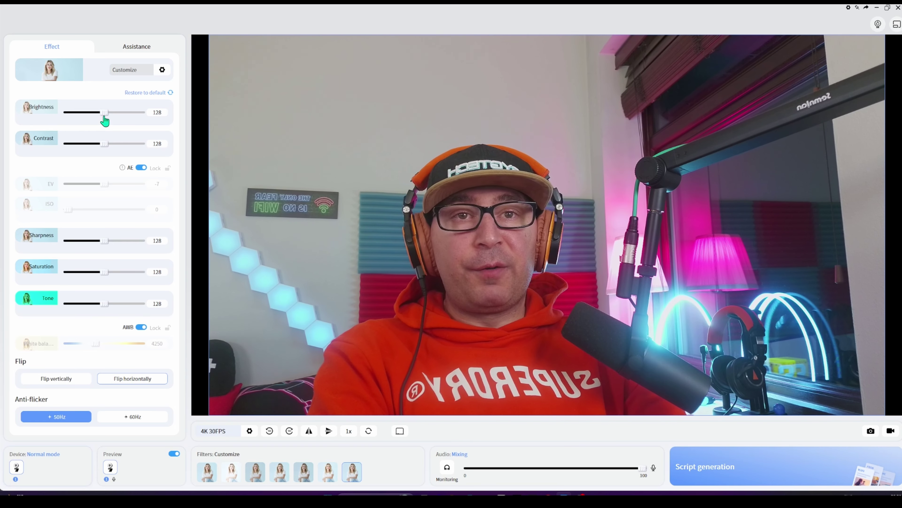
- Lower the custom filter's brightness to 121 and restore the effect settings to default
mouse_move(104, 116)
left_mouse_down()
mouse_move(114, 116)
mouse_move(102, 117)
left_mouse_up()
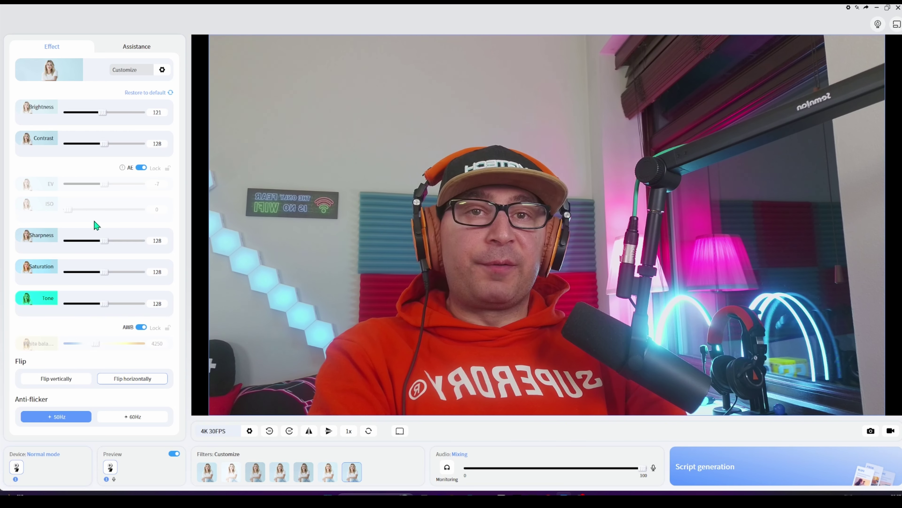
left_click(159, 93)
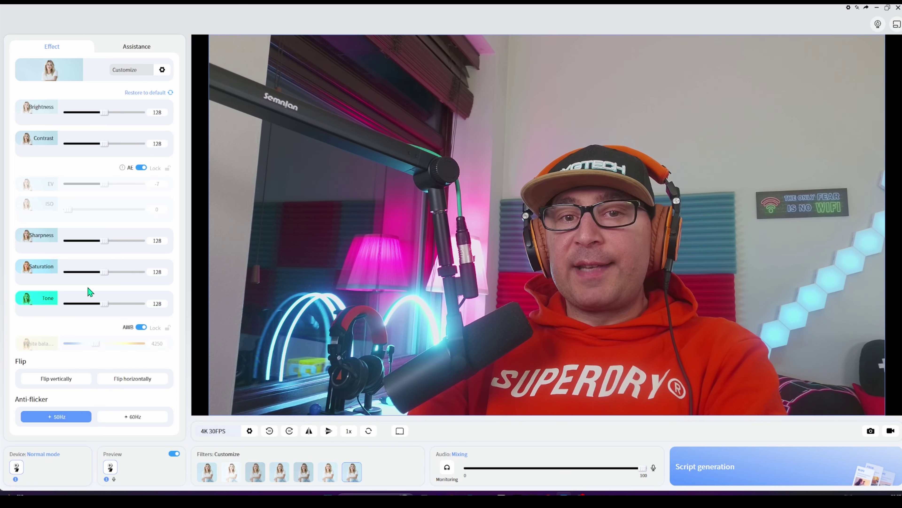
- Try the camera's vertical and horizontal flips and switch both off again
left_click(64, 383)
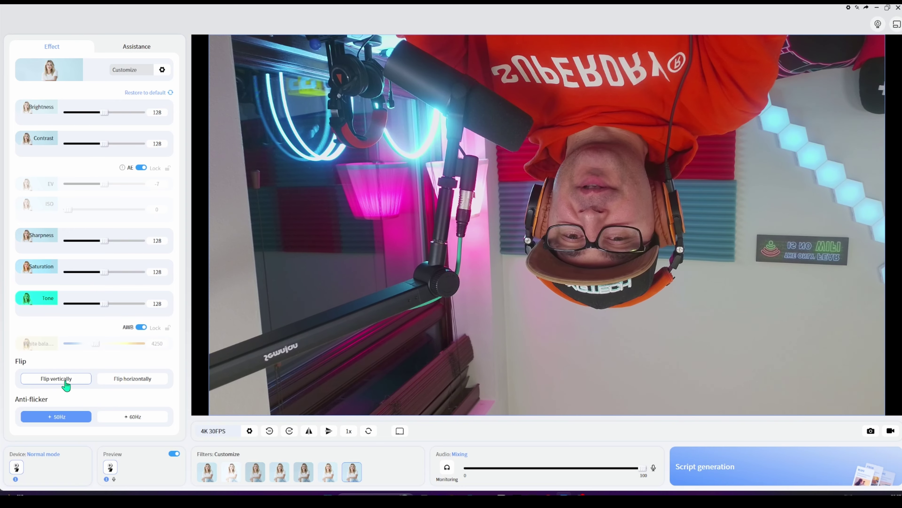
left_click(65, 380)
left_click(65, 380)
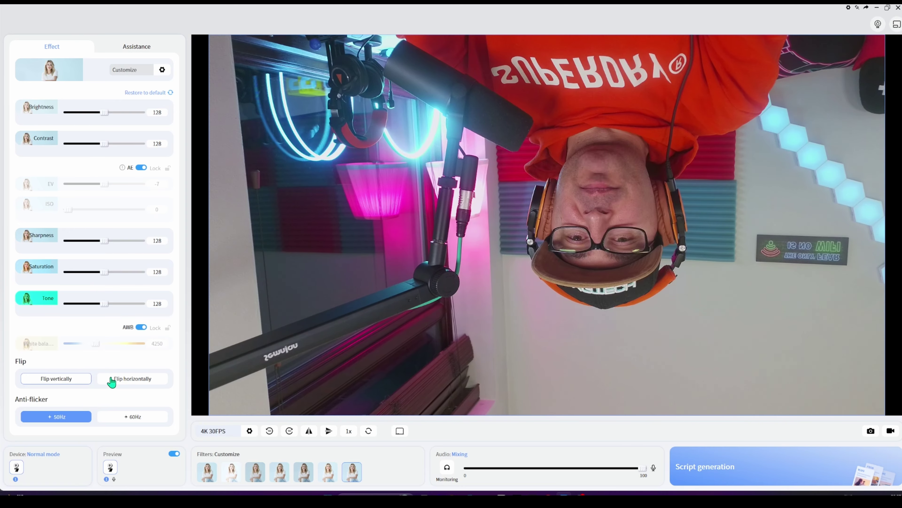
left_click(121, 380)
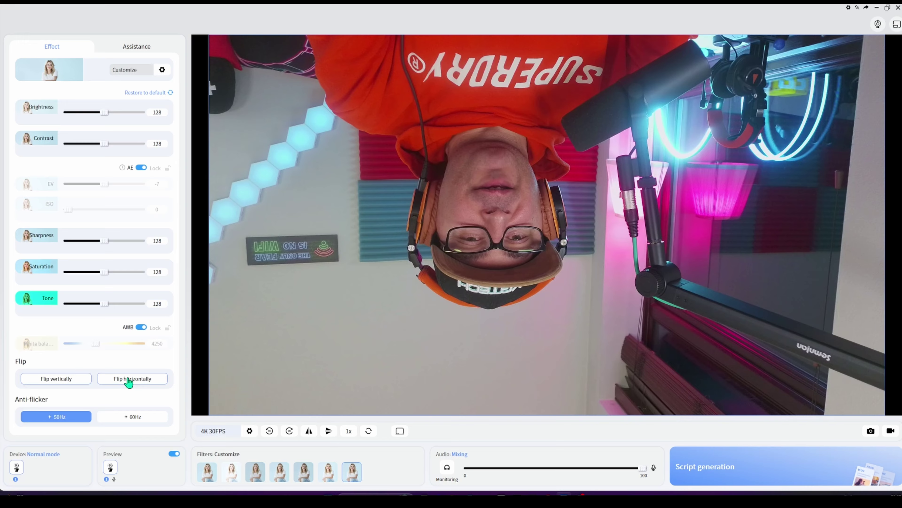
left_click(98, 382)
left_click(71, 378)
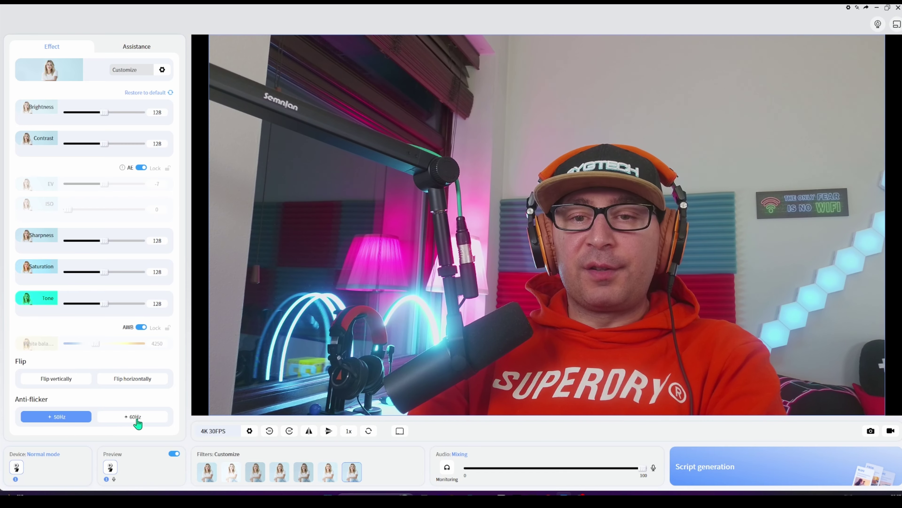
- Try rotating the camera preview in both directions and return it to its upright orientation
left_click(245, 436)
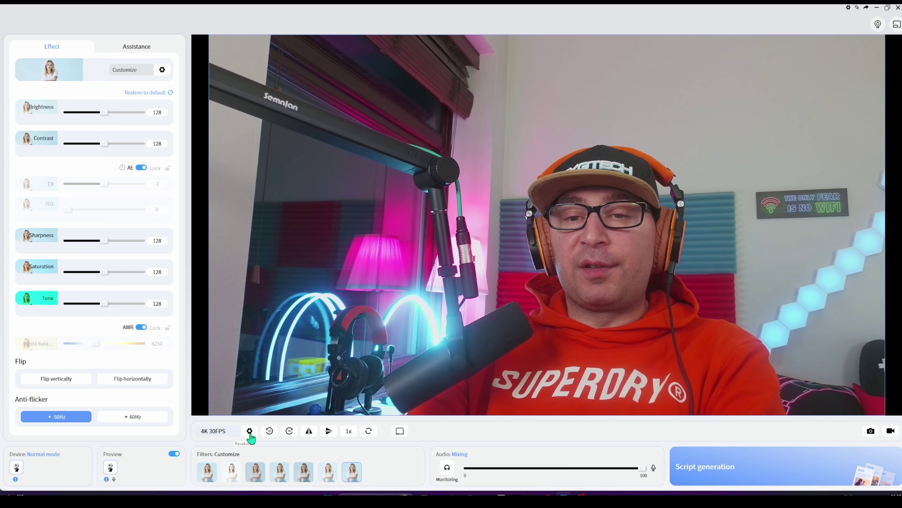
left_click(272, 431)
left_click(290, 432)
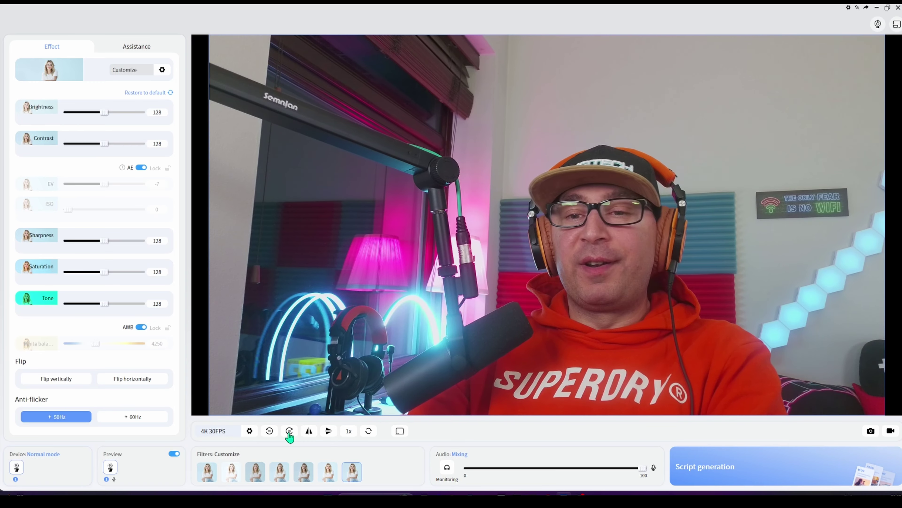
left_click(290, 431)
left_click(270, 432)
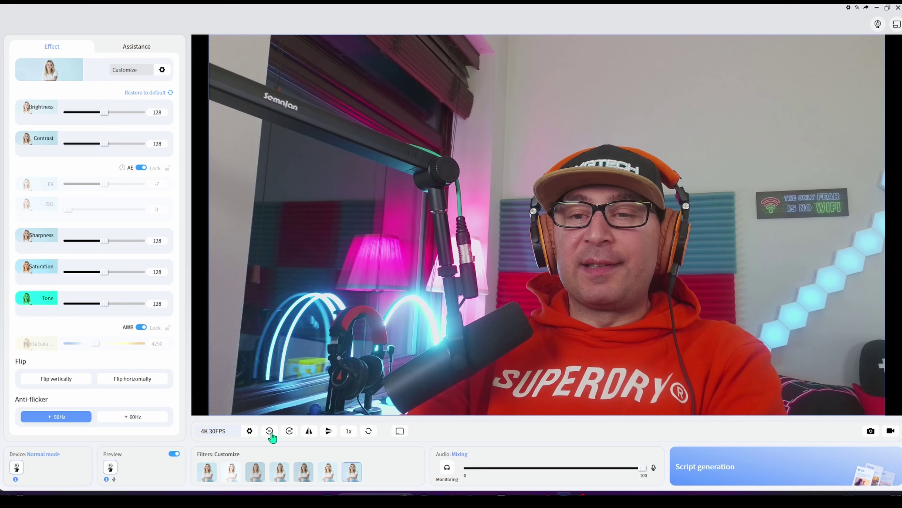
- Mirror the camera preview, flip it vertically and back, and restore the original screen view
left_click(310, 432)
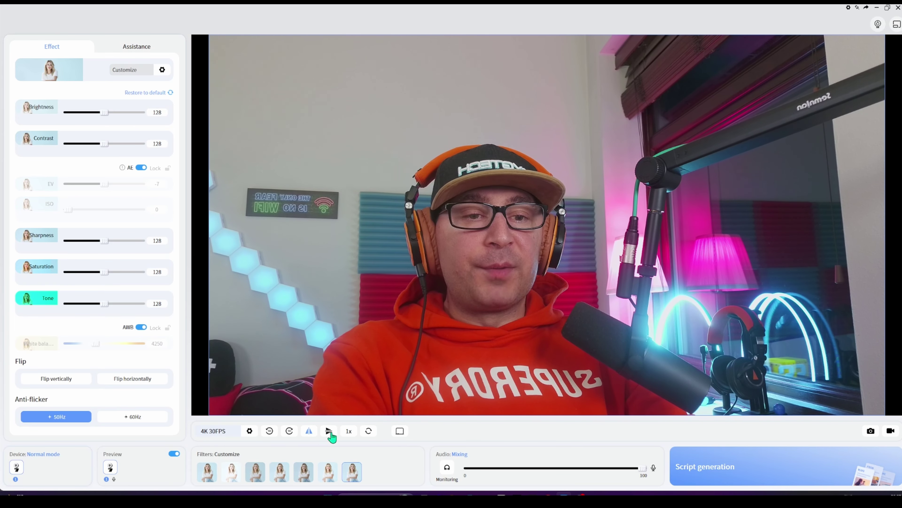
left_click(329, 432)
left_click(329, 432)
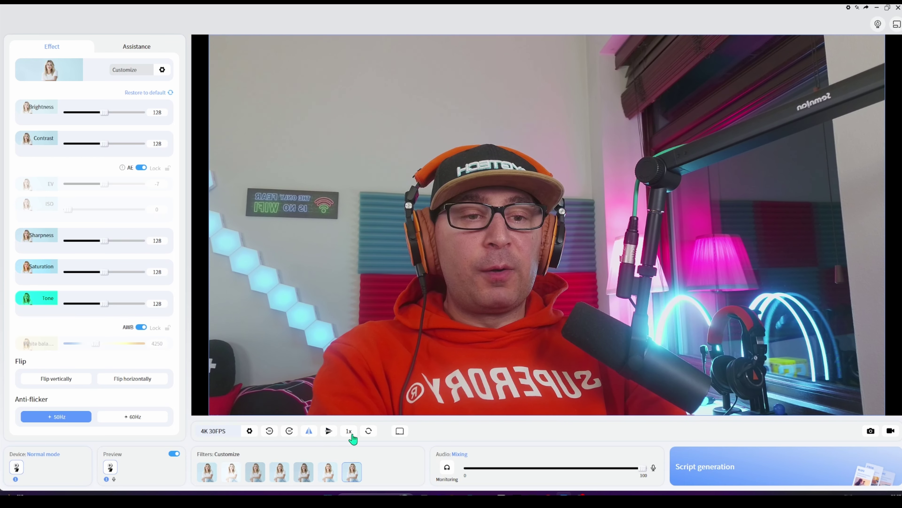
left_click(370, 432)
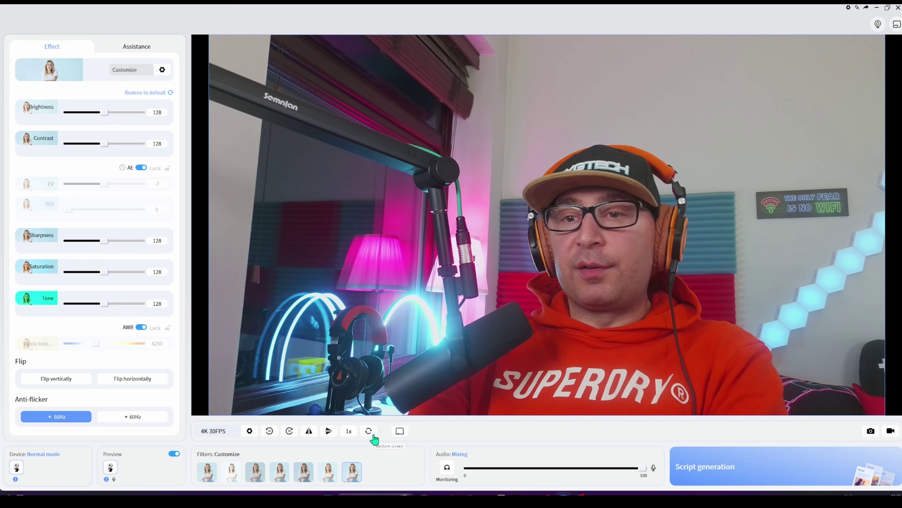
- Mirror the camera preview and try zoom levels of 1.2x and 2x, ending at 1x
left_click(308, 431)
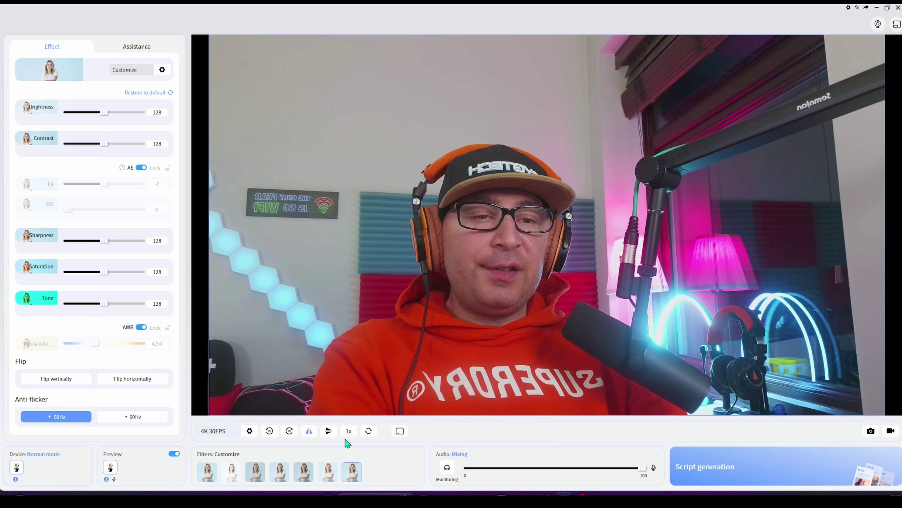
left_click(352, 434)
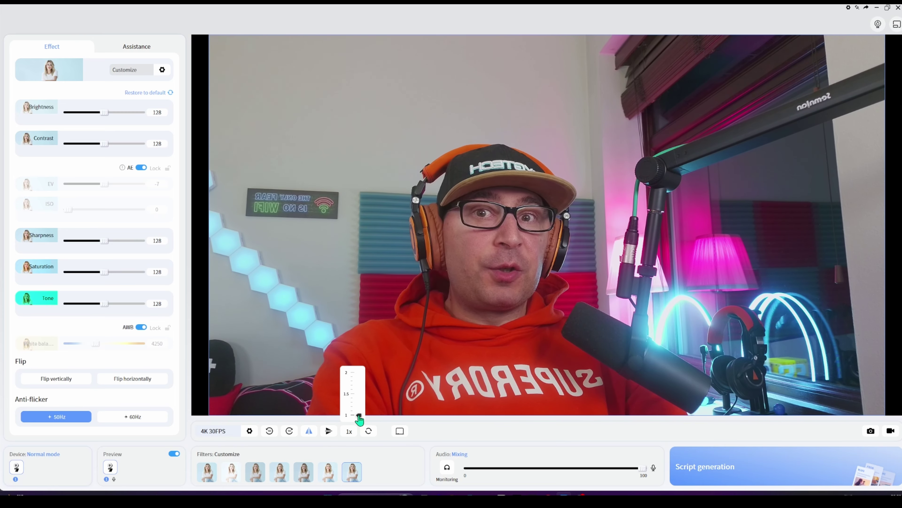
left_click_drag(359, 416, 358, 412)
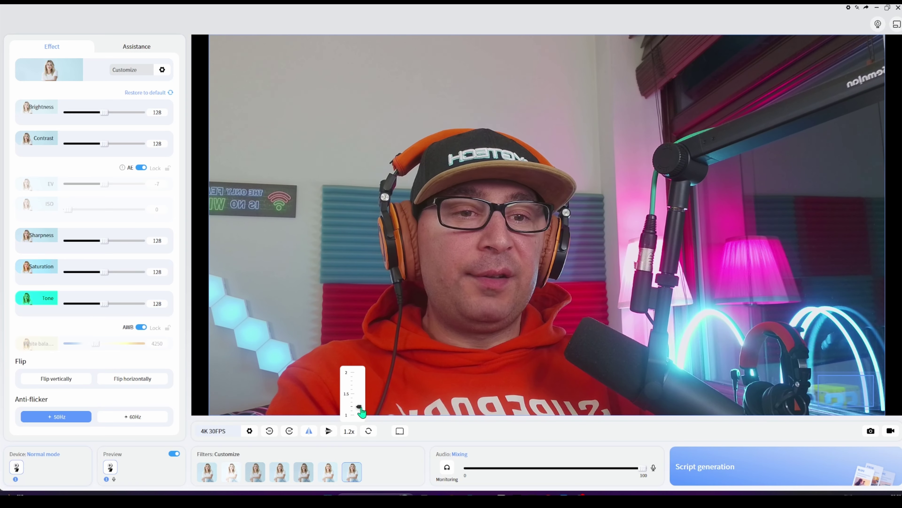
left_click_drag(360, 410, 360, 416)
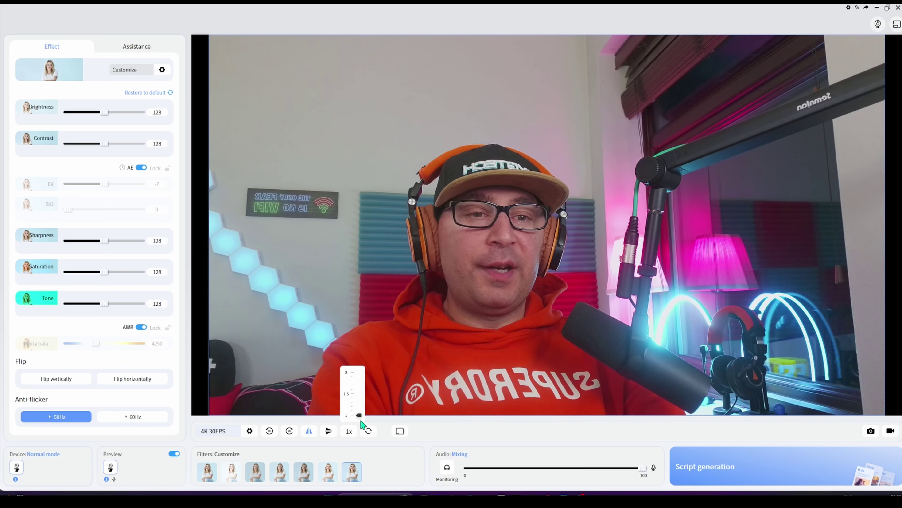
left_click_drag(361, 419, 364, 377)
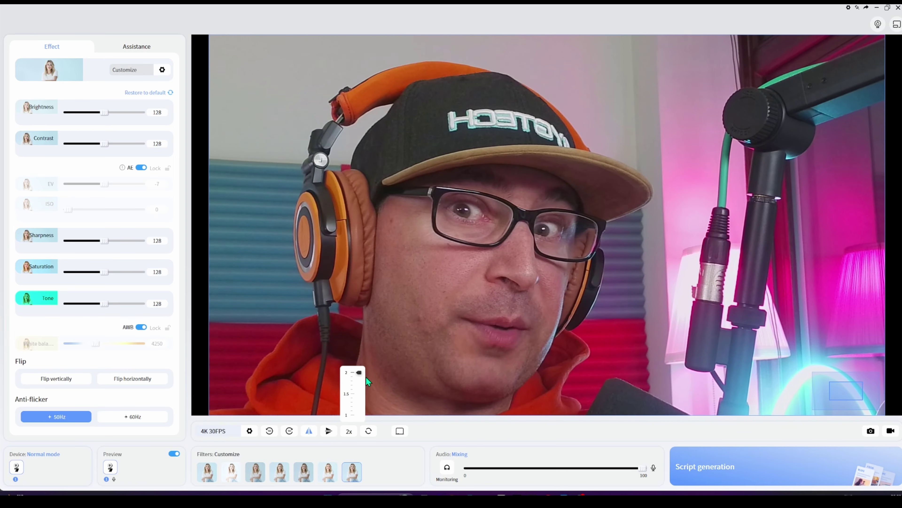
left_click_drag(359, 372, 360, 415)
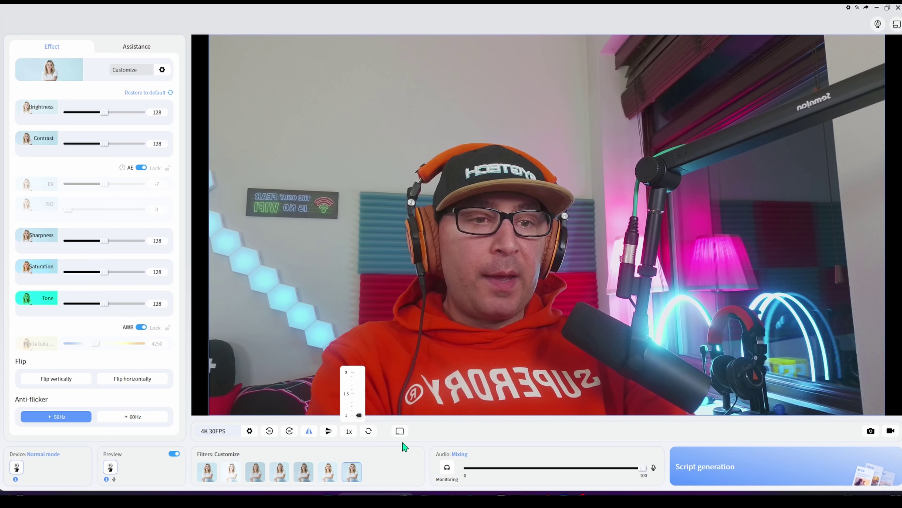
- Enter whiteboard mode, accepting the reset of rotation, mirroring, flipping and zooming, dismiss the area-selection notice and leave the mode again
left_click(400, 433)
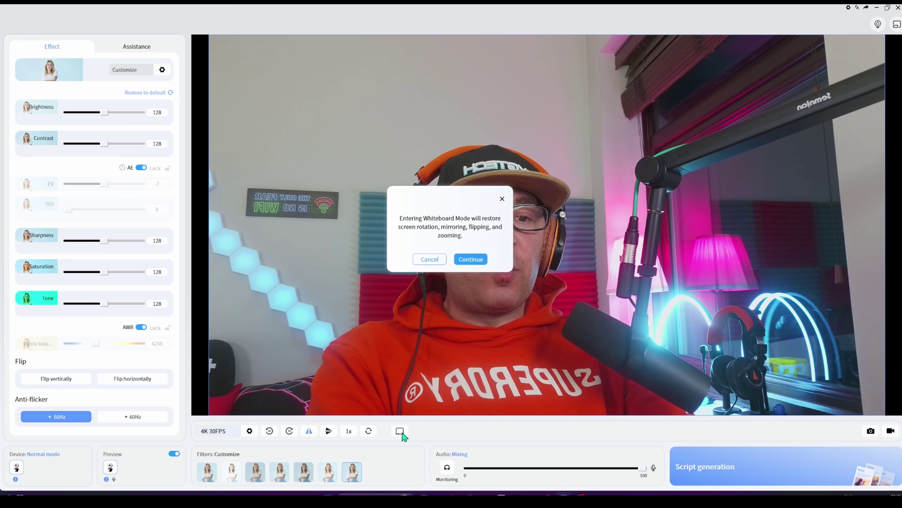
left_click(471, 259)
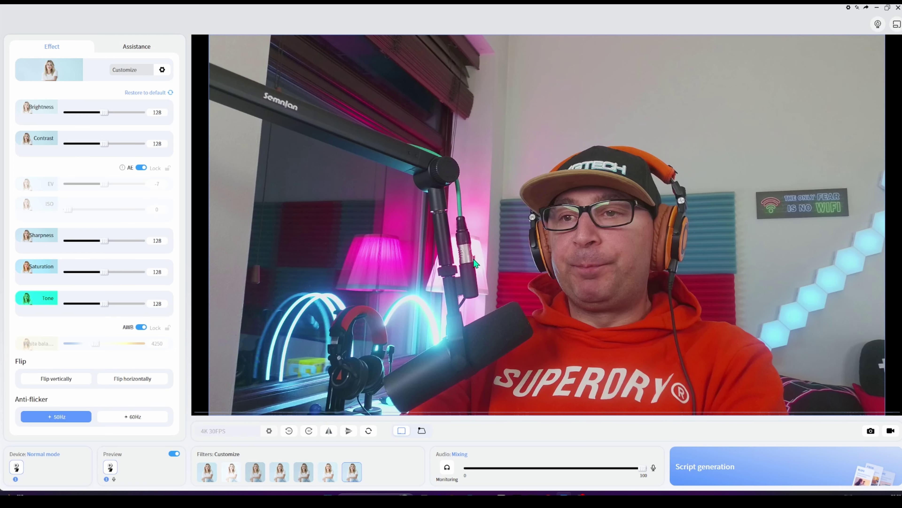
left_click(479, 264)
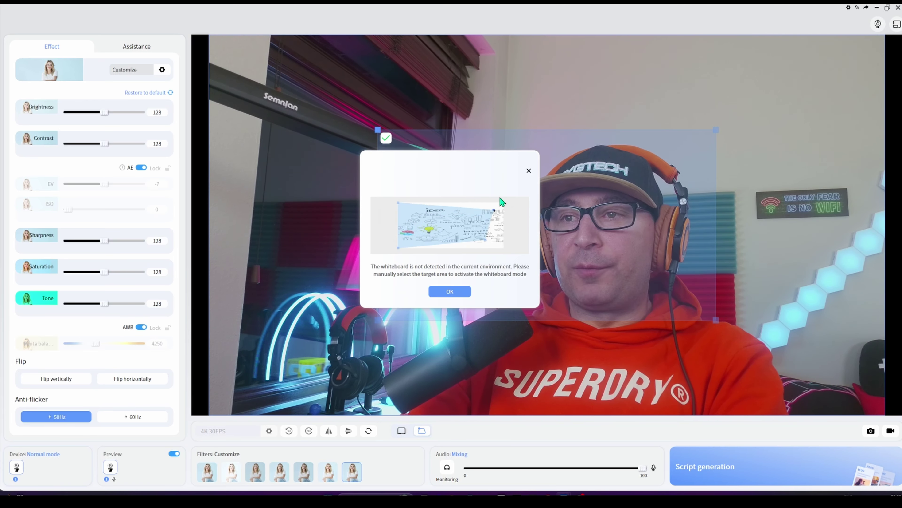
left_click(529, 170)
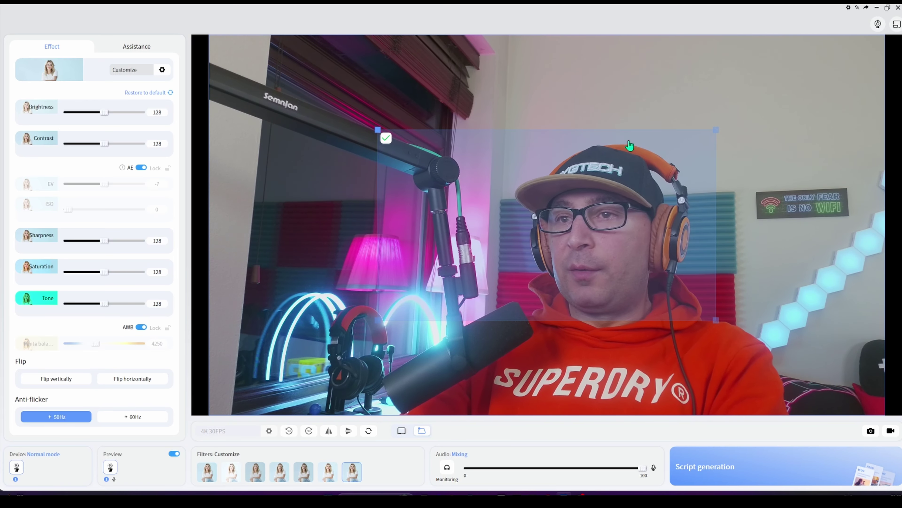
left_click(422, 430)
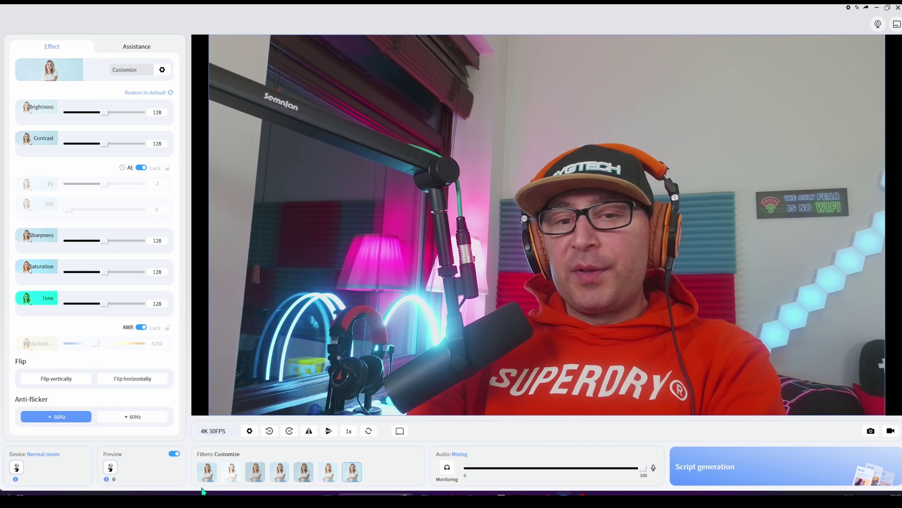
- Try the Blues, Bright and Customize filters on the camera image and set the effect preset to Default
left_click(255, 478)
left_click(279, 472)
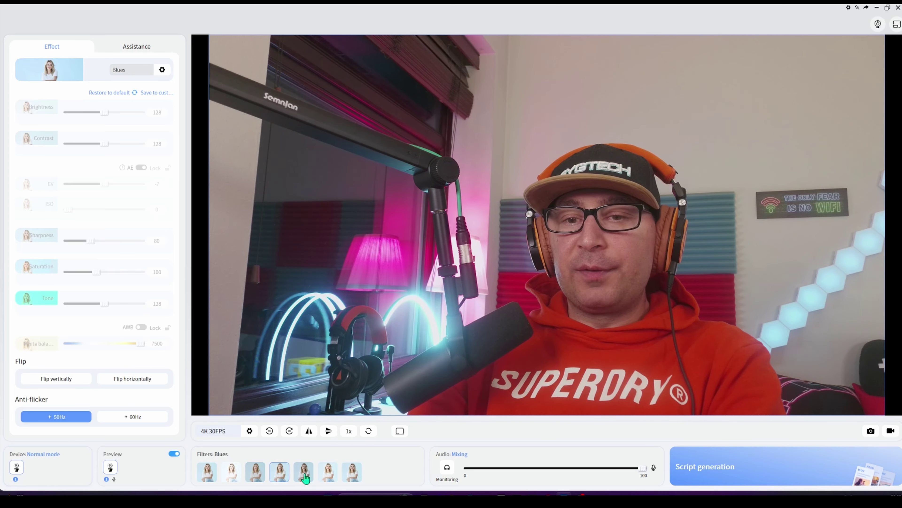
left_click(237, 476)
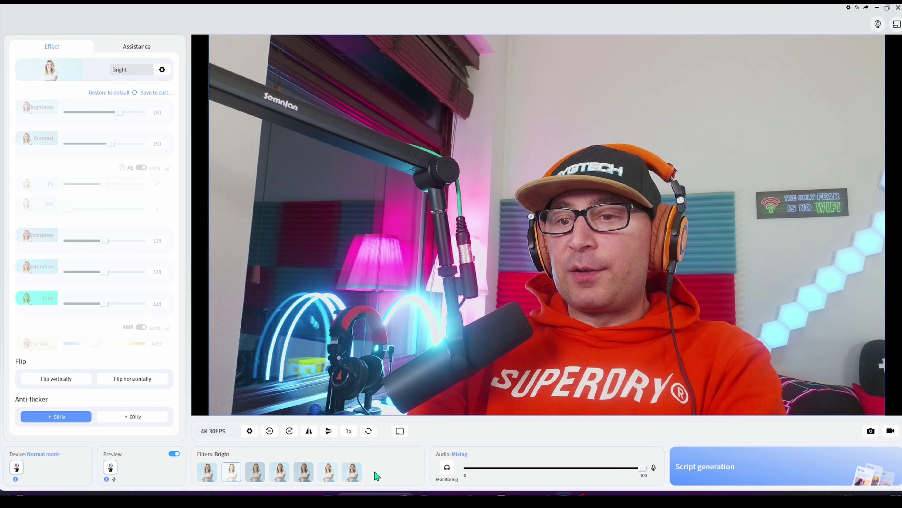
left_click(353, 478)
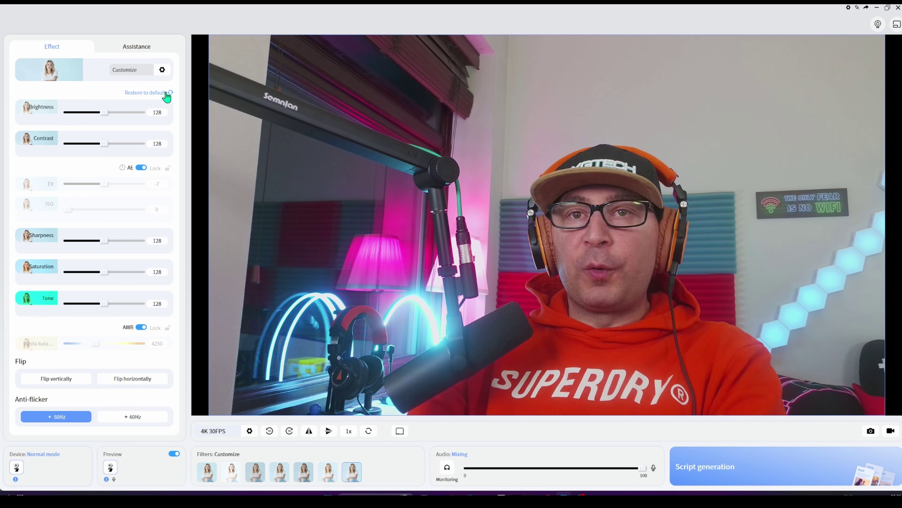
left_click(143, 77)
left_click(131, 85)
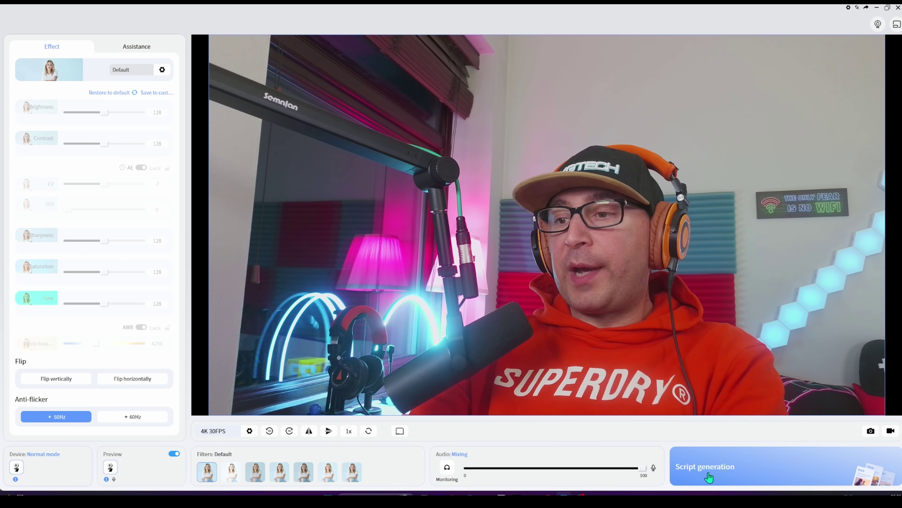
- Look over the script generation tool's templates and script parameters and close it
left_click(723, 471)
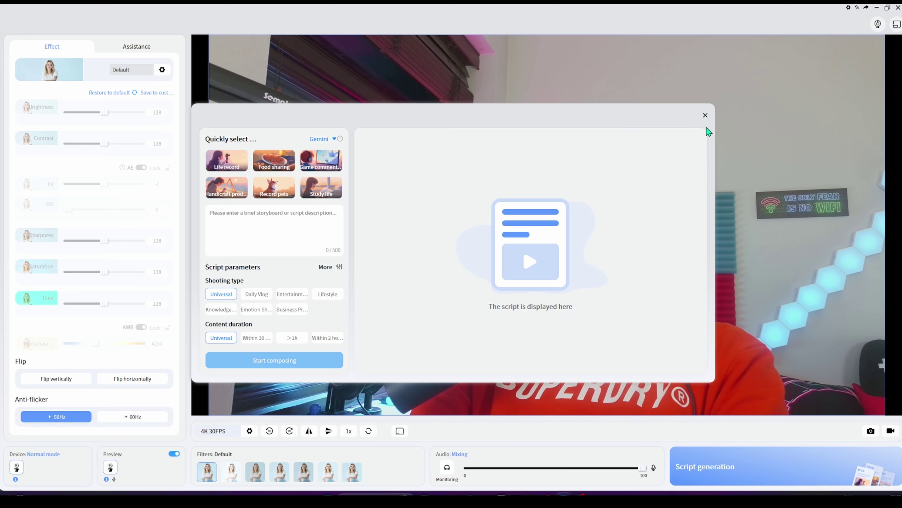
left_click(706, 116)
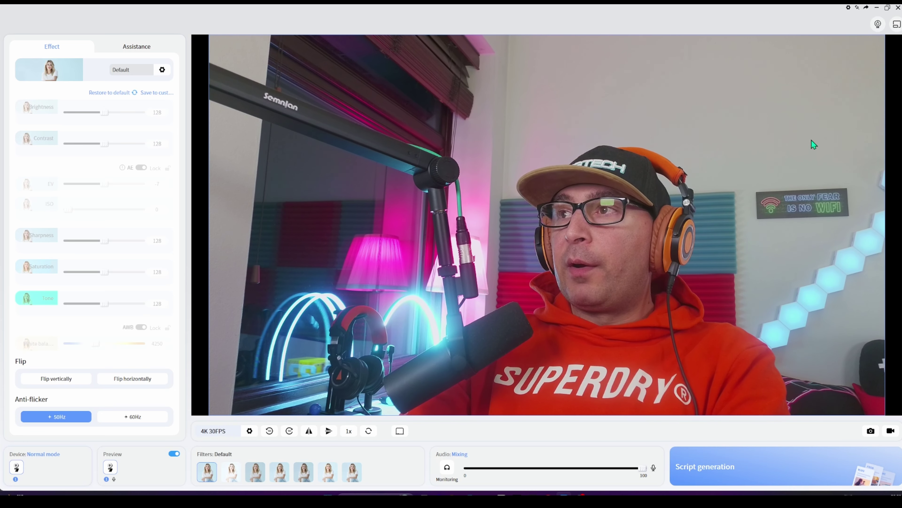
- Review the device management, Output, Global hotkey, General and About us sections of the software settings and close them
left_click(849, 8)
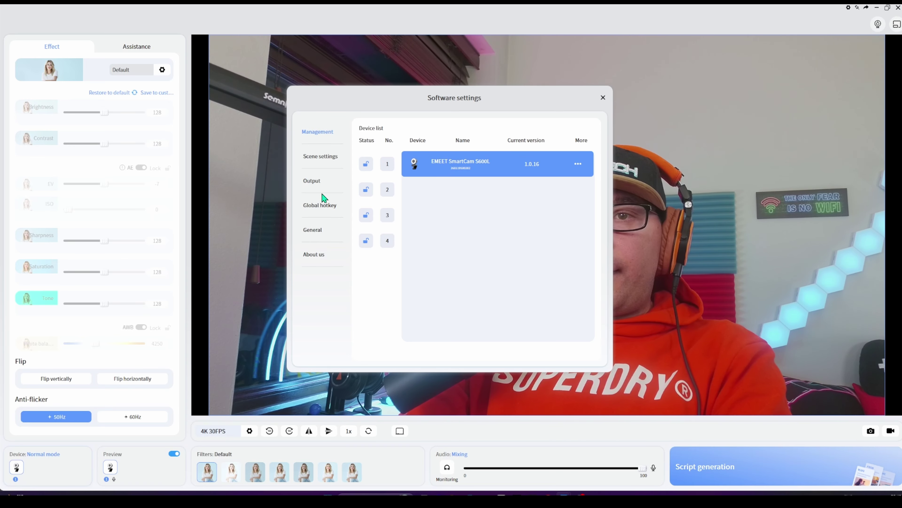
left_click(315, 190)
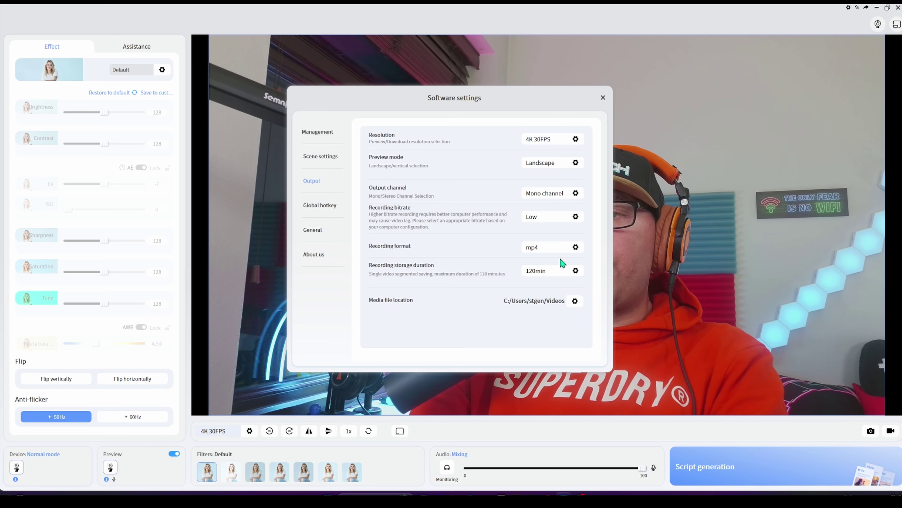
left_click(336, 209)
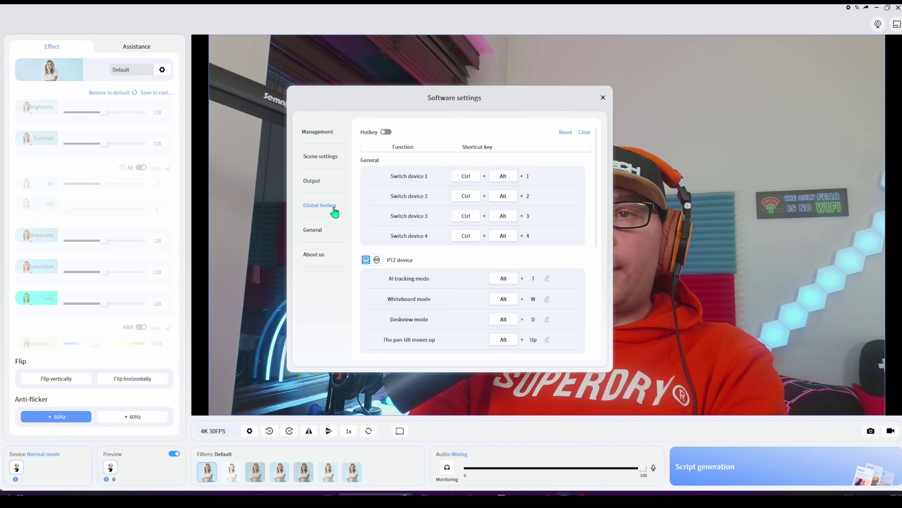
left_click(318, 235)
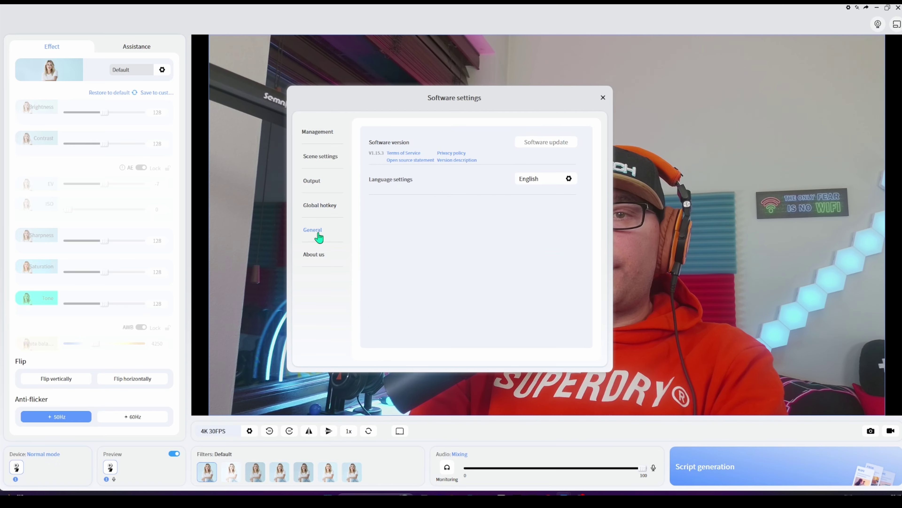
left_click(322, 263)
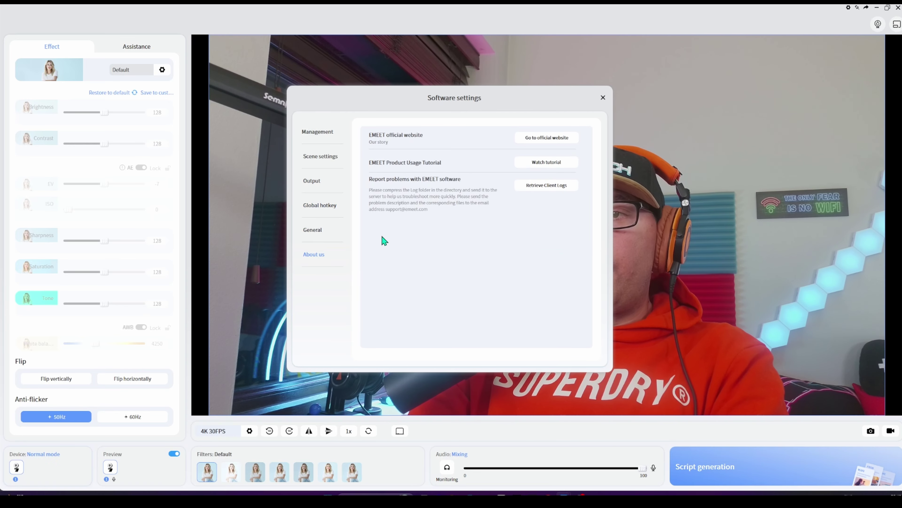
left_click(603, 98)
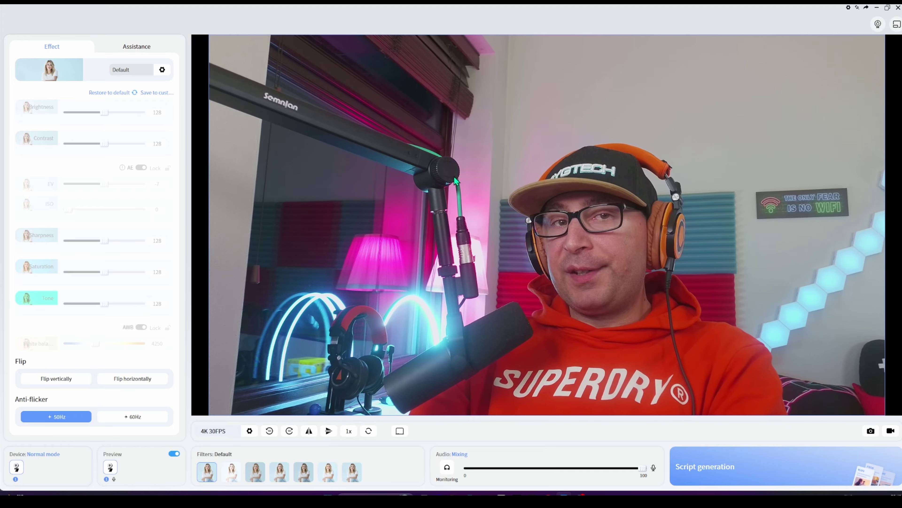